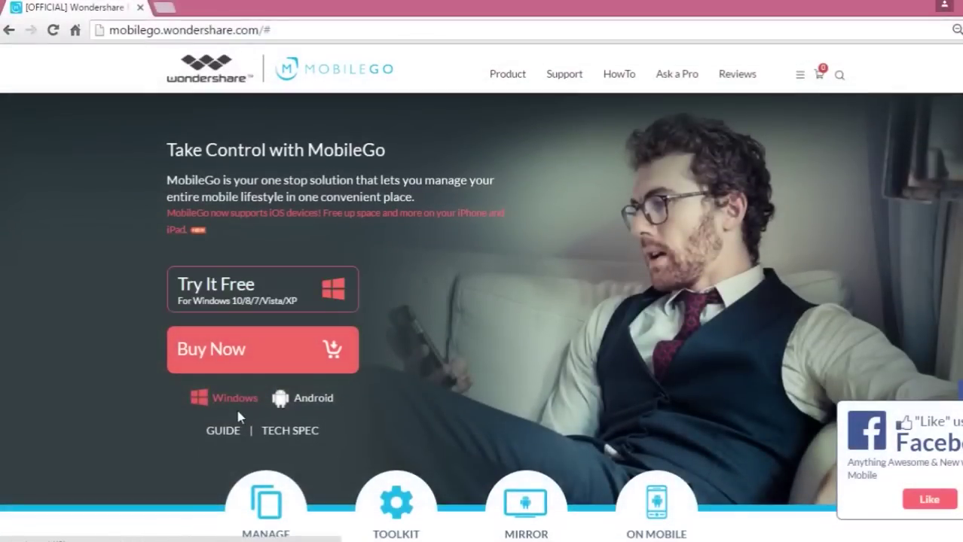
- Show the Android download option on the MobileGo website and jump to its Mirror section
left_click(306, 399)
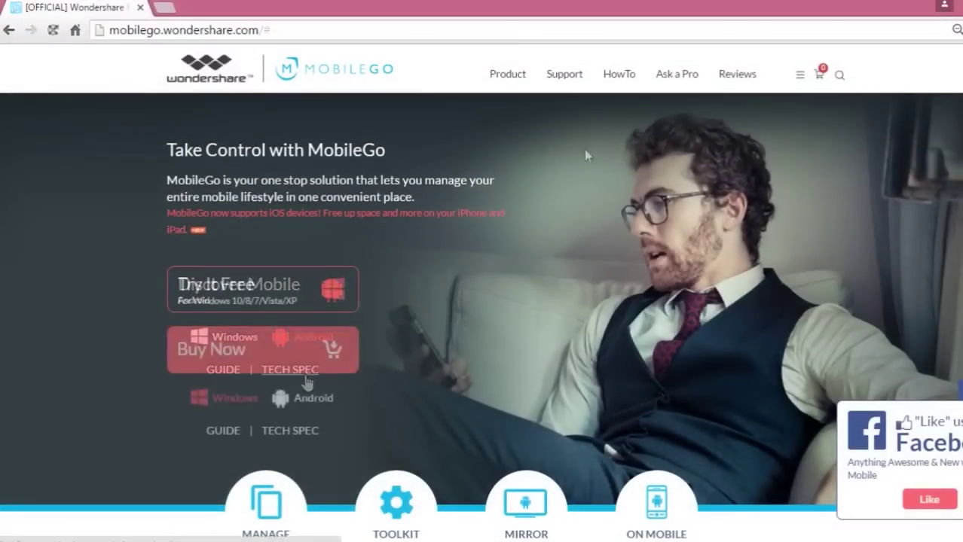
scroll(308, 382, "down", 3)
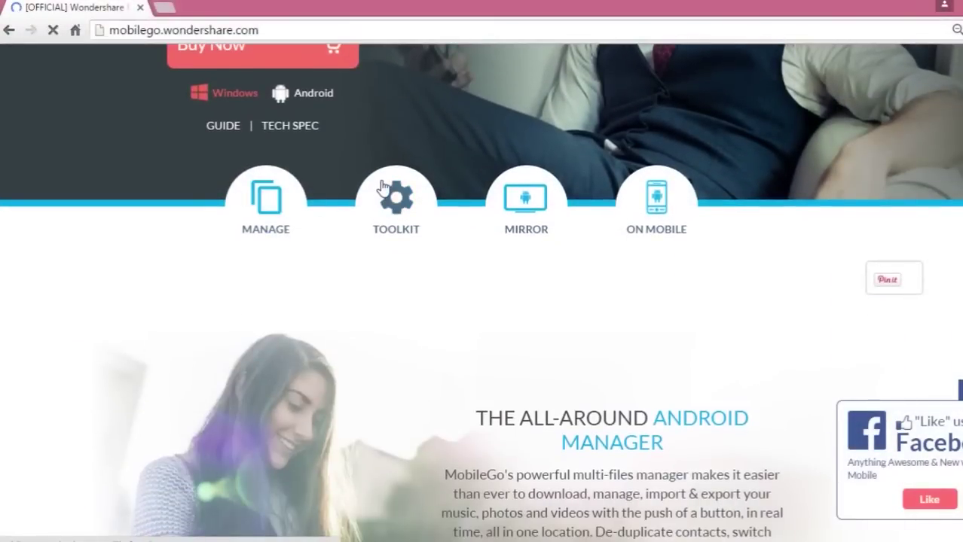
left_click(535, 198)
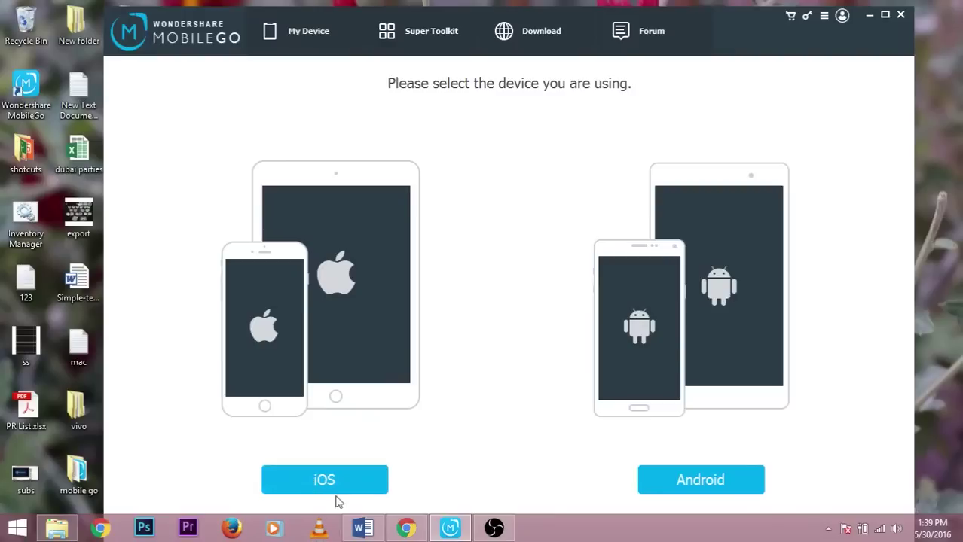
- Choose Android as the device type, then open and minimize the file-sending panel
left_click(659, 480)
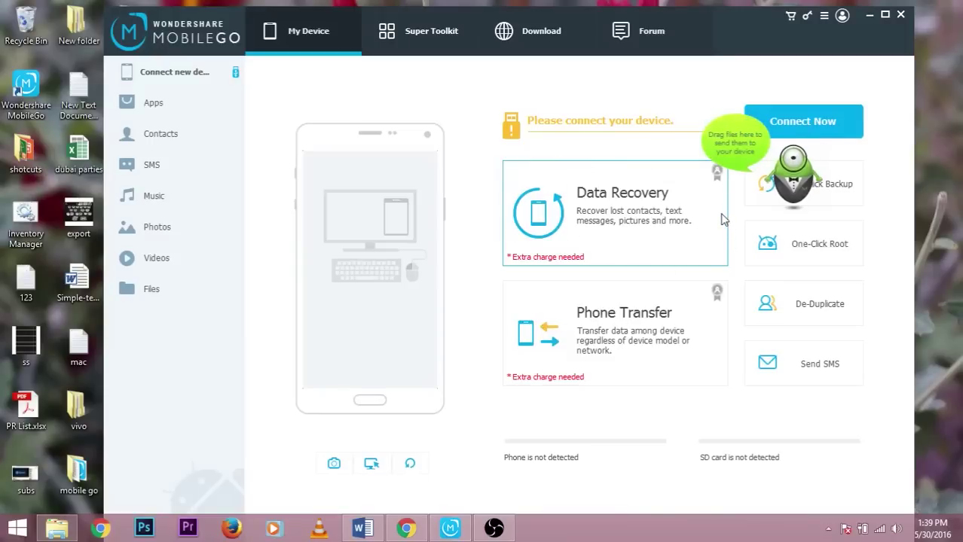
left_click(795, 169)
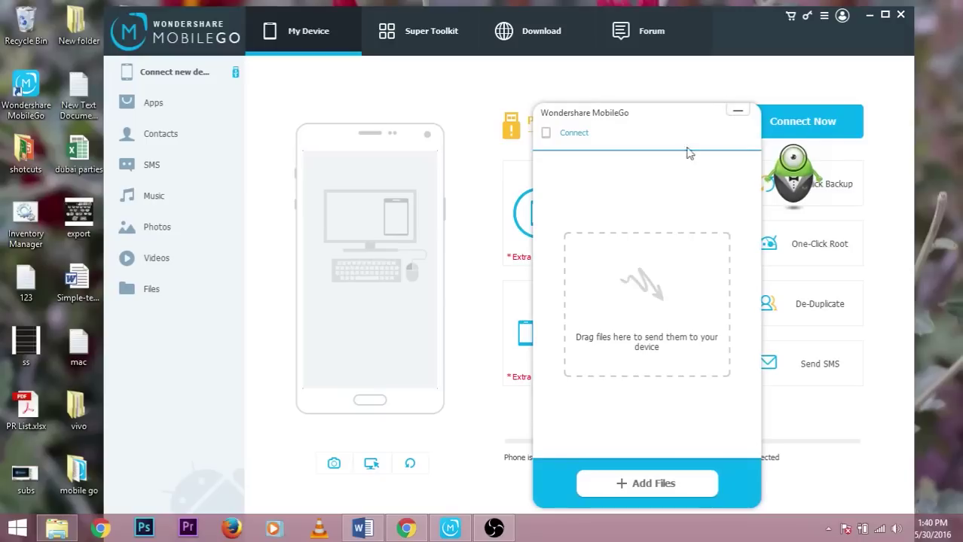
left_click(738, 110)
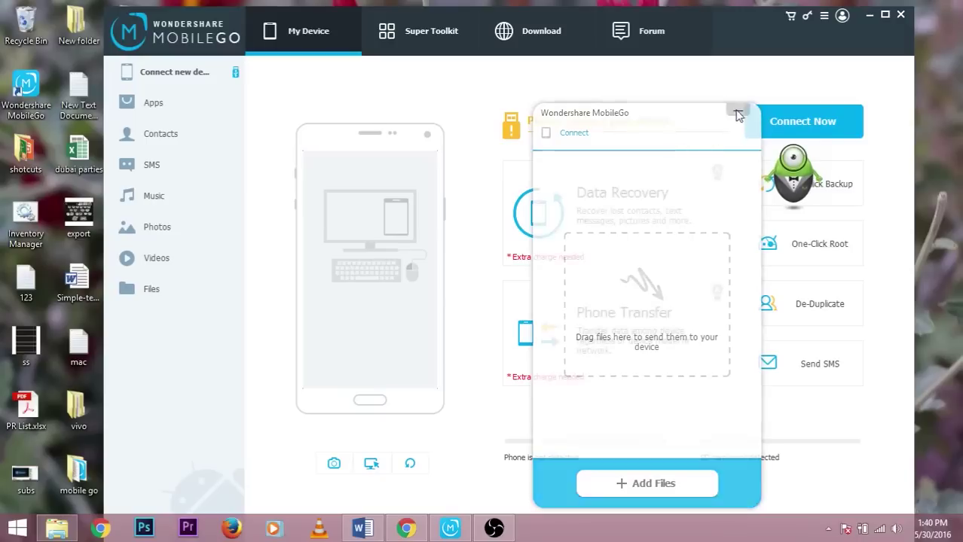
- Try One-Click Root from the Super Toolkit and dismiss the Connect A Device prompt
left_click(408, 36)
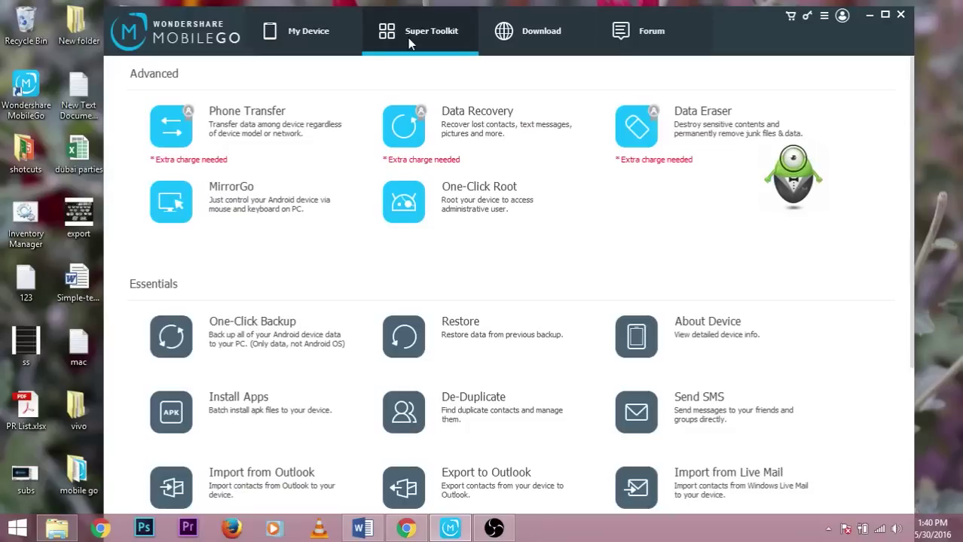
left_click(460, 232)
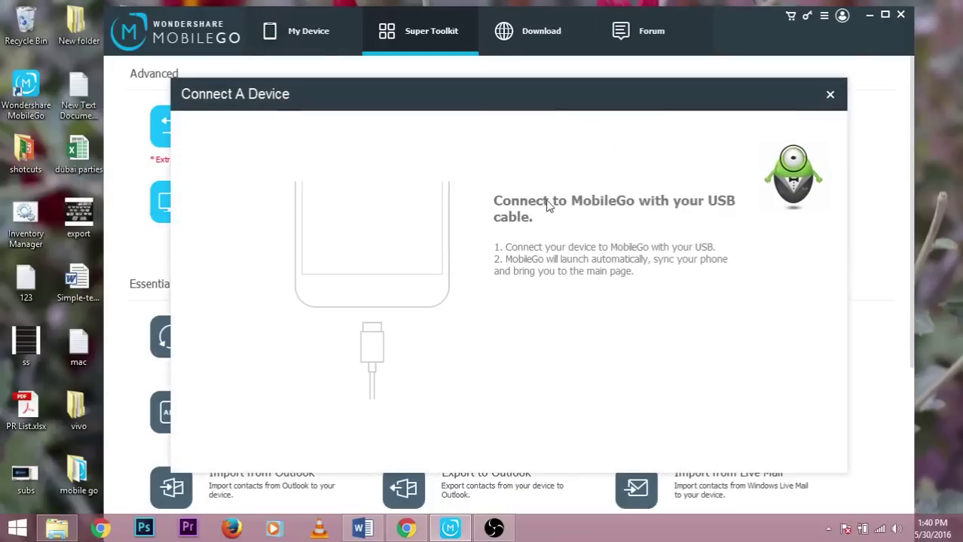
left_click(829, 95)
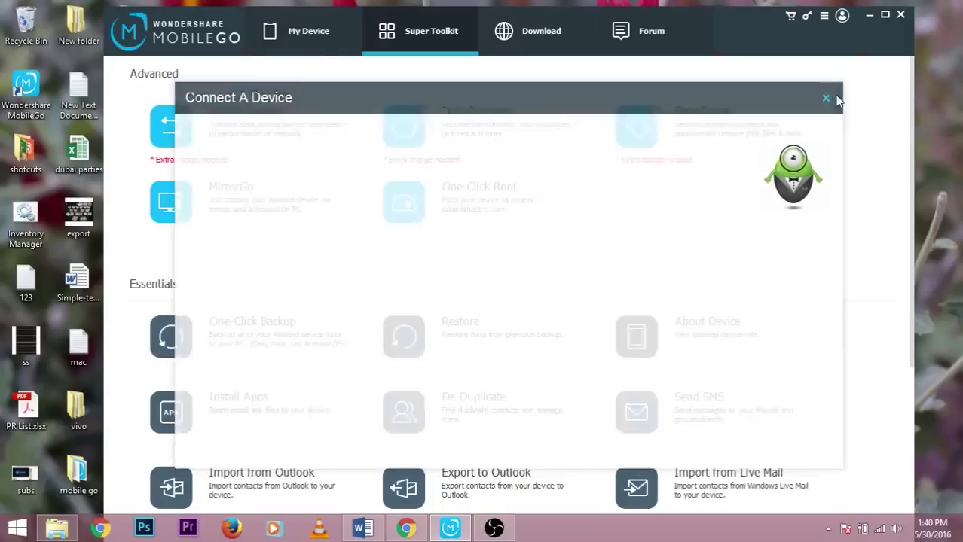
- Connect the GiONEE S_plus without USB via QR code and accept its WiFi request
left_click(586, 186)
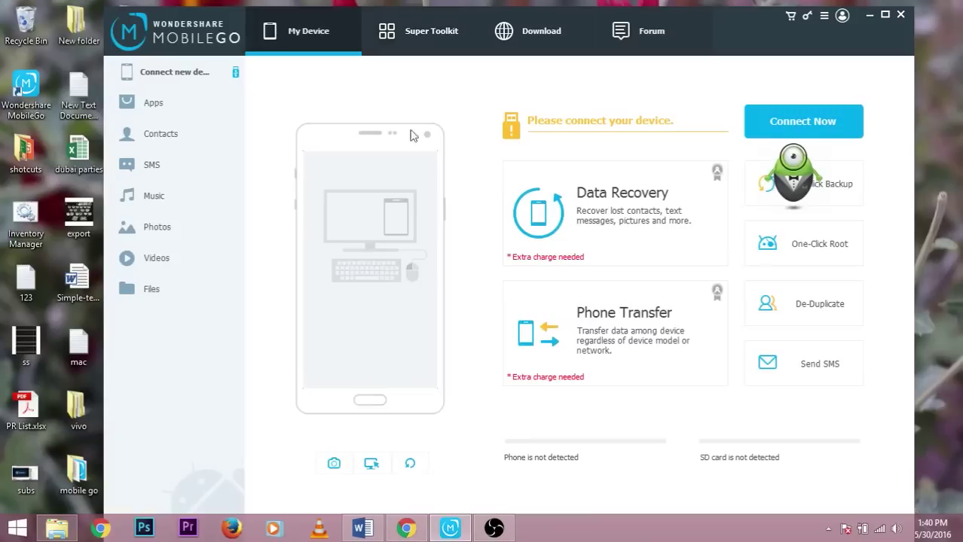
left_click(822, 132)
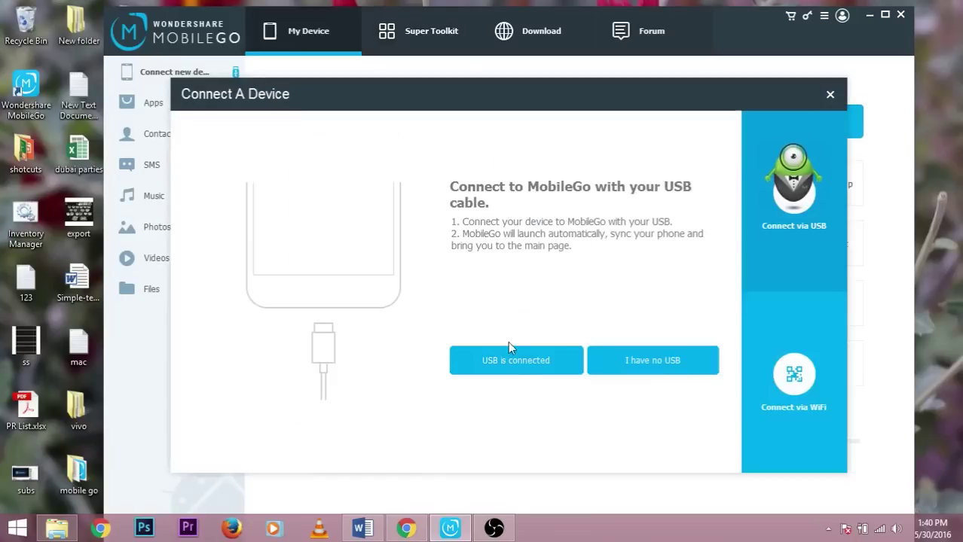
left_click(653, 361)
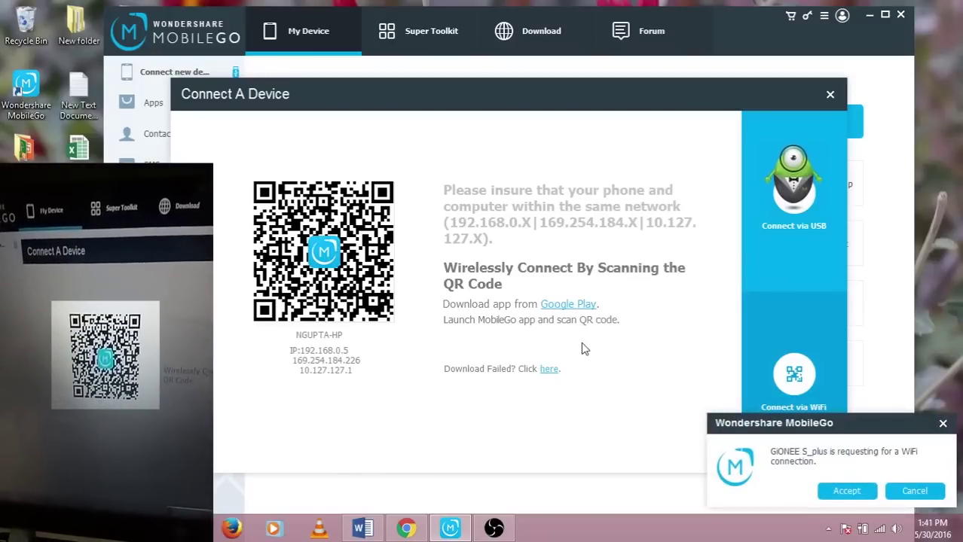
left_click(848, 491)
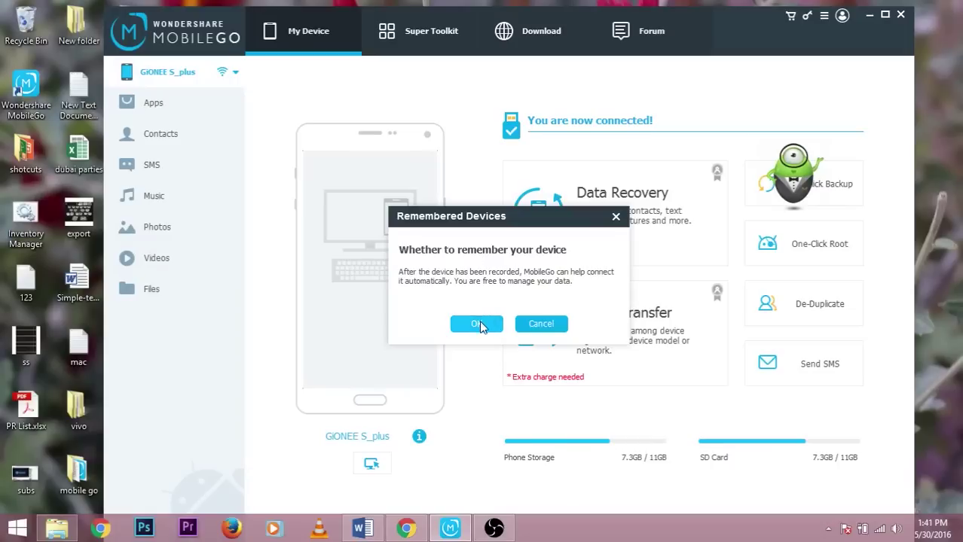
- Have MobileGo remember the GiONEE S_plus, then open and close the file-sending panel
left_click(477, 324)
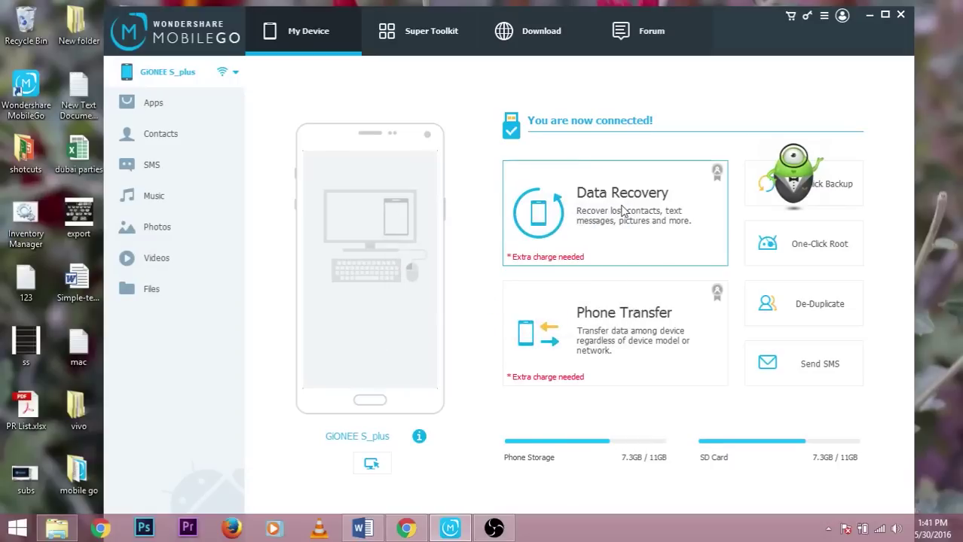
left_click(802, 187)
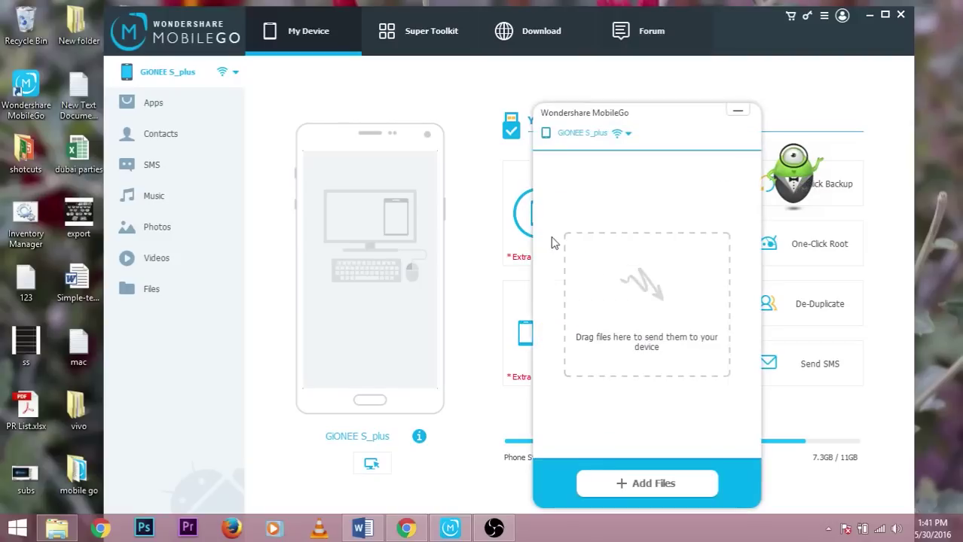
left_click(796, 185)
mouse_move(409, 202)
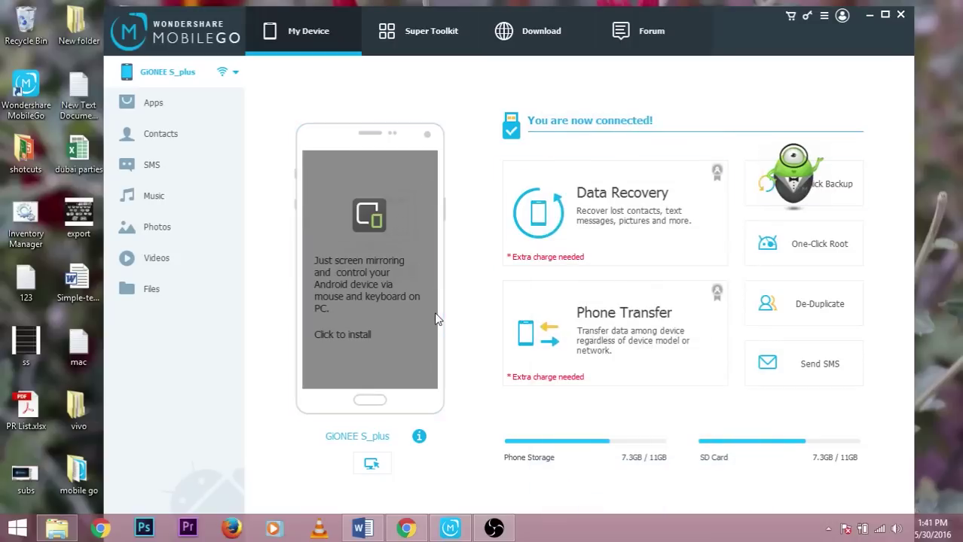
- Retry One-Click Root, dismiss the connect prompt, then view and close the About Device details
left_click(400, 288)
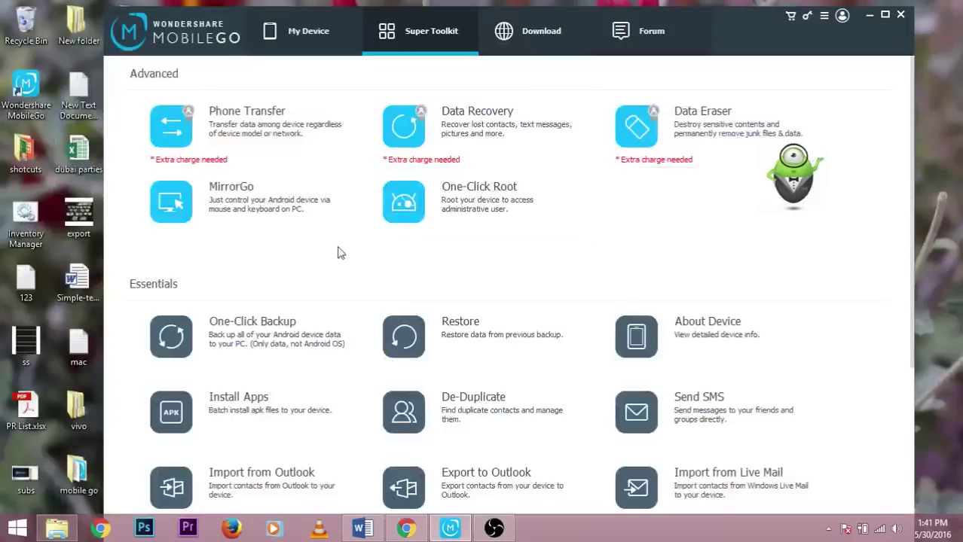
left_click(445, 219)
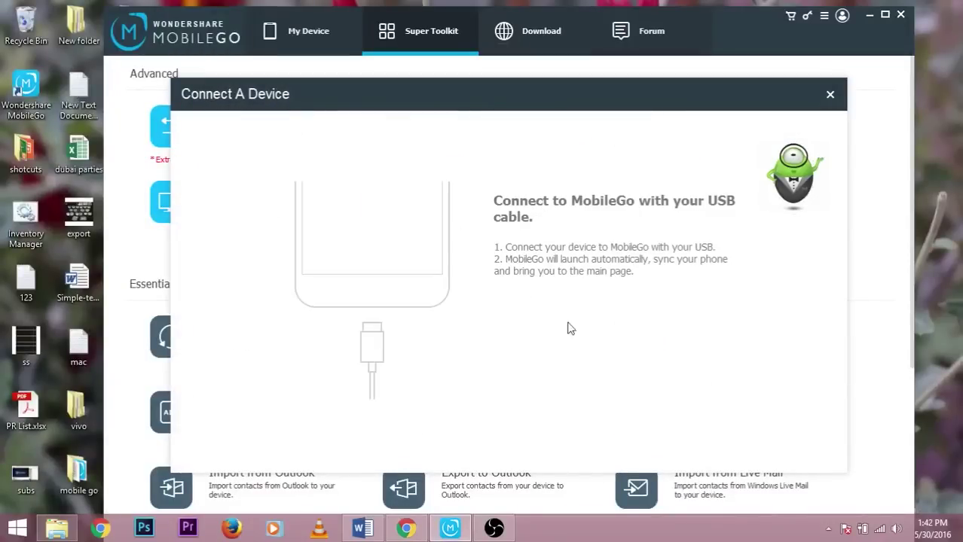
left_click(828, 97)
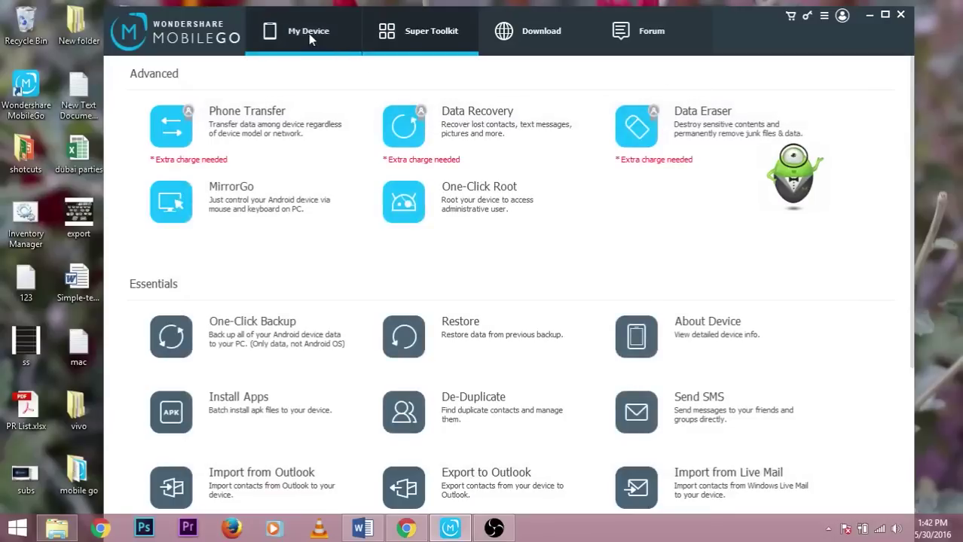
left_click(691, 343)
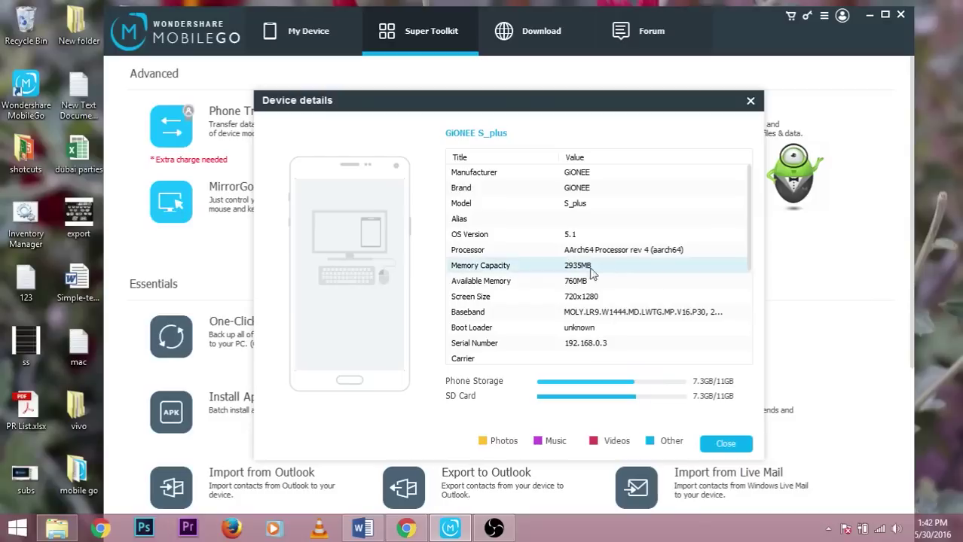
left_click(749, 103)
scroll(359, 394, "down", 3)
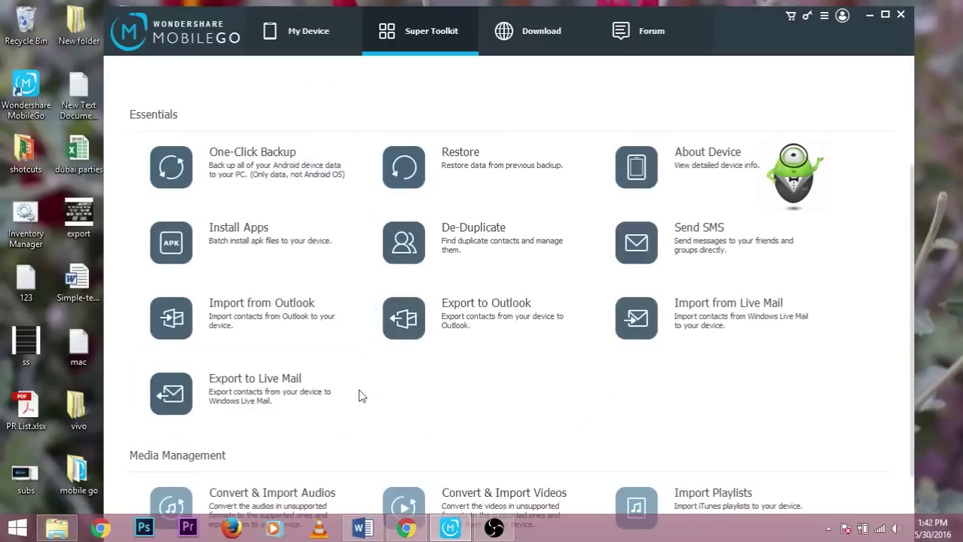
- Start a Send SMS message with contact picking, then cancel and discard it
left_click(669, 260)
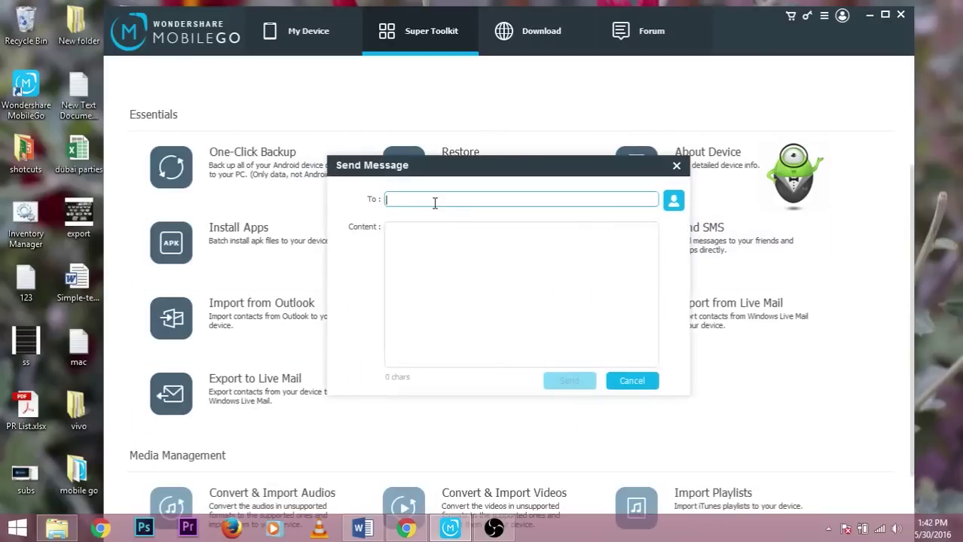
left_click(670, 199)
left_click(630, 421)
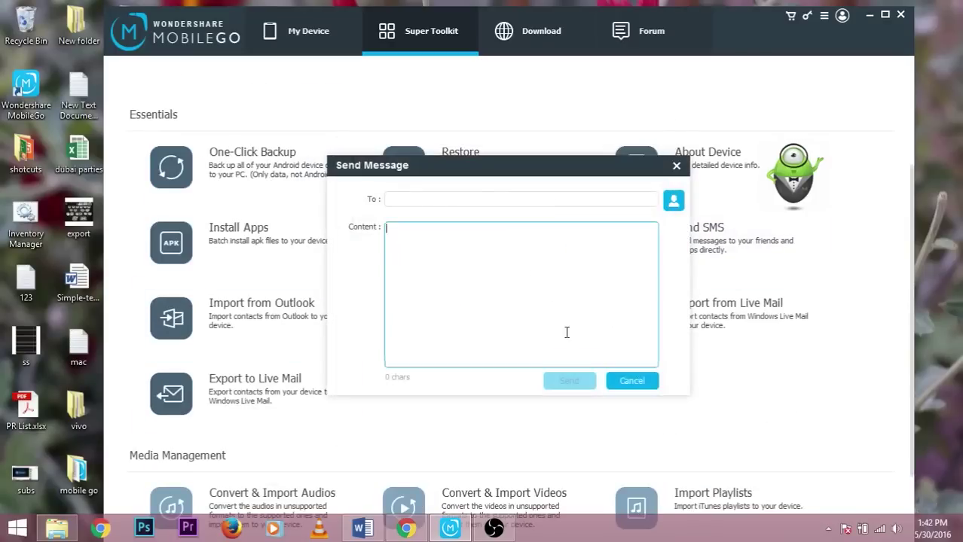
left_click(629, 379)
scroll(608, 303, "down", 2)
- Open Install Apps to choose an APK, cancel it, and show the phone's options
left_click(272, 143)
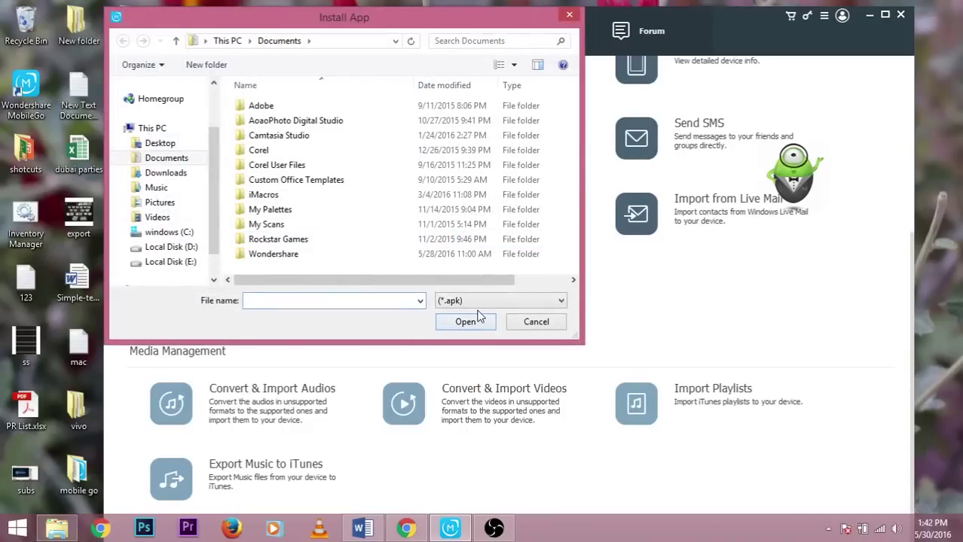
left_click(536, 322)
left_click(236, 74)
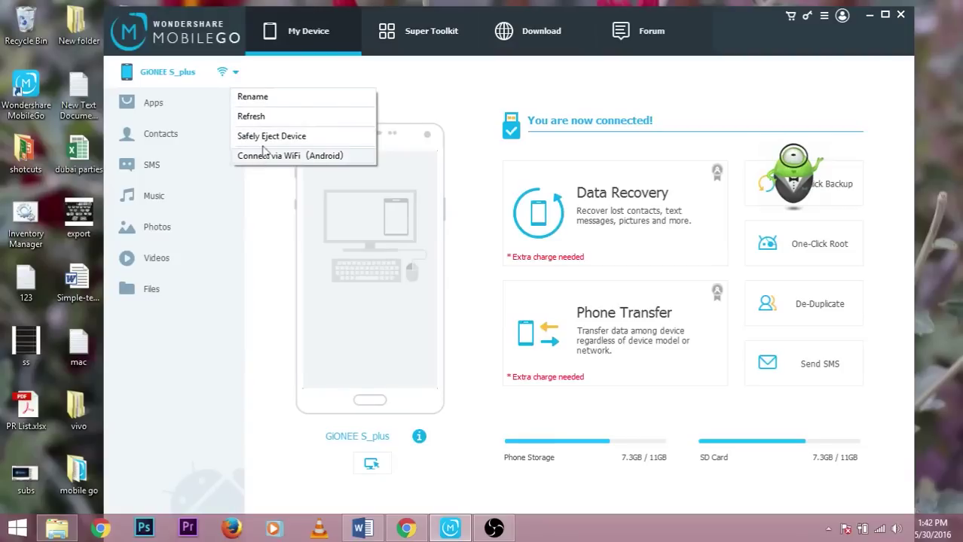
- Uninstall Real Football 2014 from the User Apps list, dropping it from 32 to 31
left_click(152, 106)
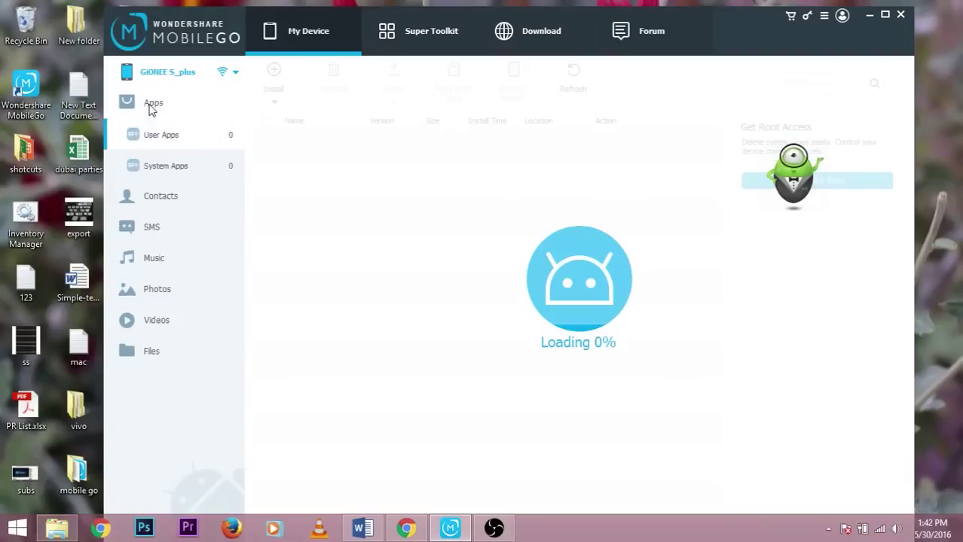
left_click(168, 135)
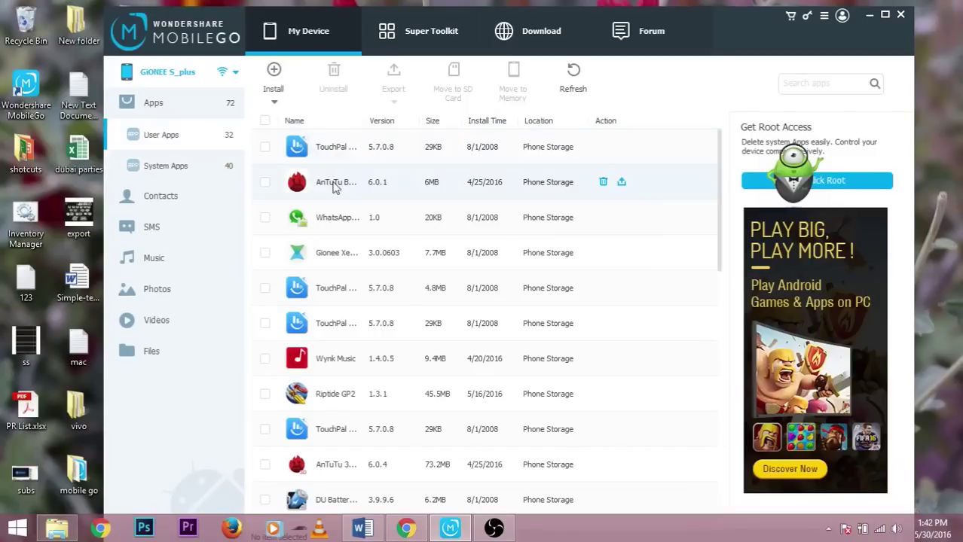
scroll(331, 286, "down", 5)
left_click(328, 292)
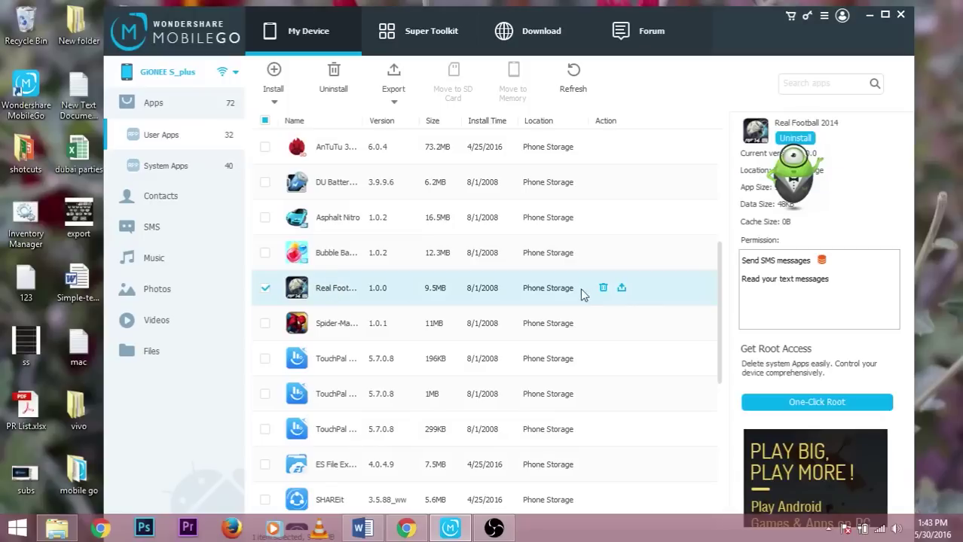
left_click(604, 289)
left_click(592, 309)
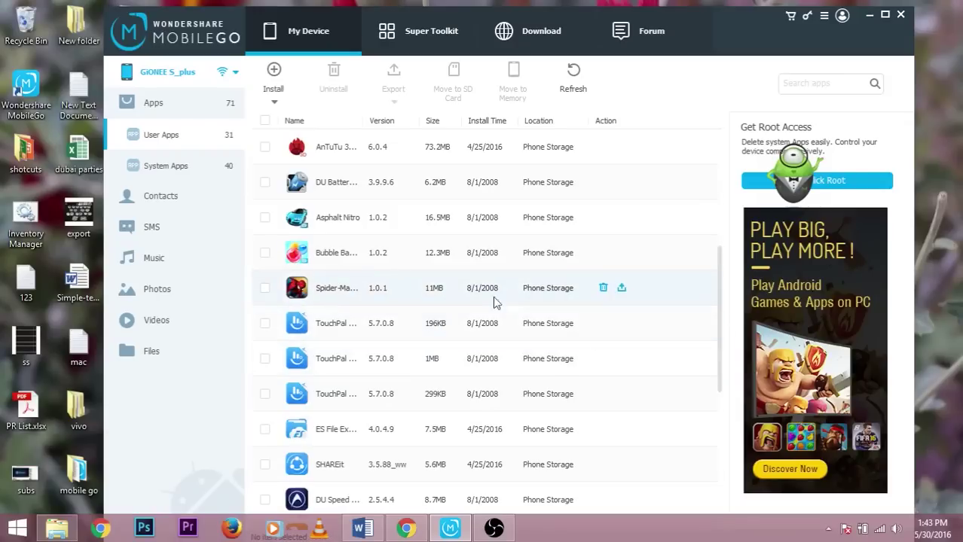
- Browse the phone's contacts, SMS, music, photos and videos in turn
left_click(170, 201)
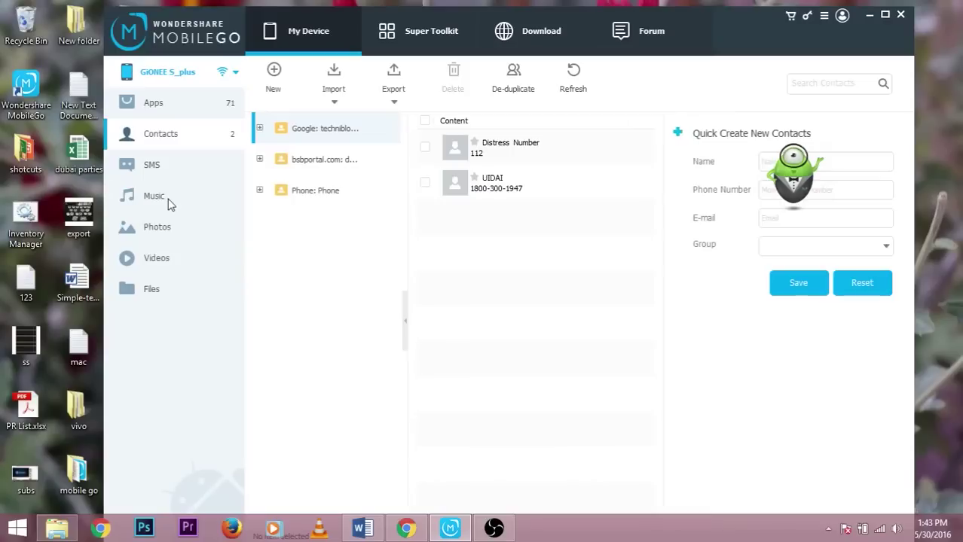
left_click(150, 164)
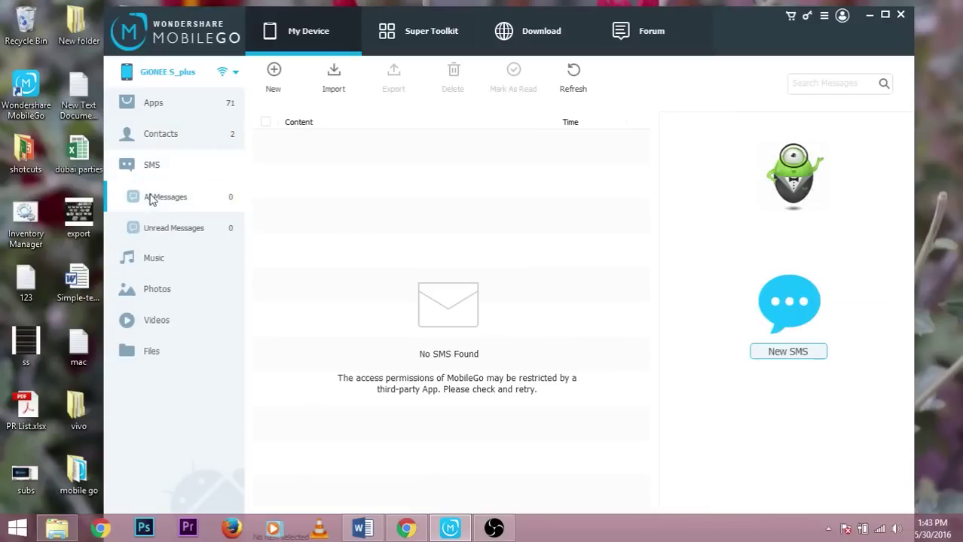
left_click(163, 257)
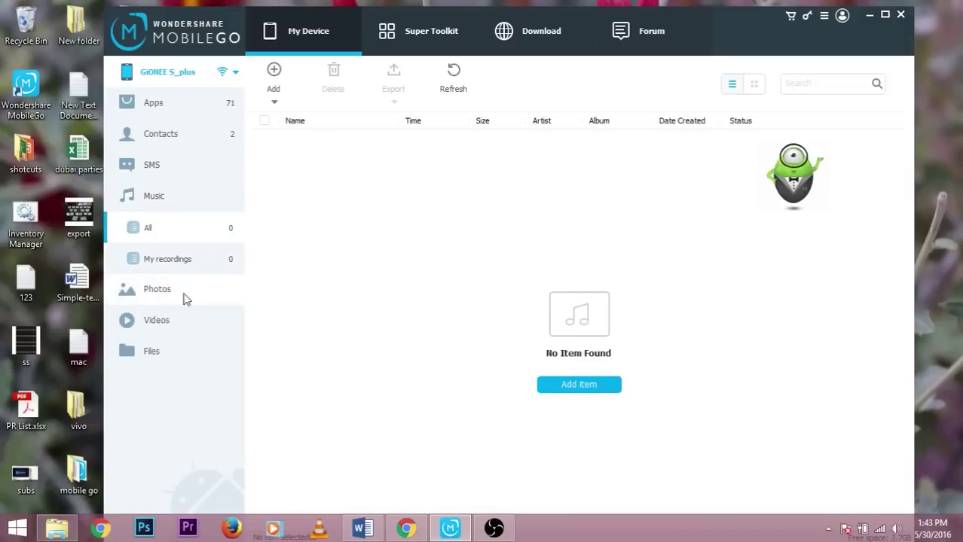
left_click(156, 293)
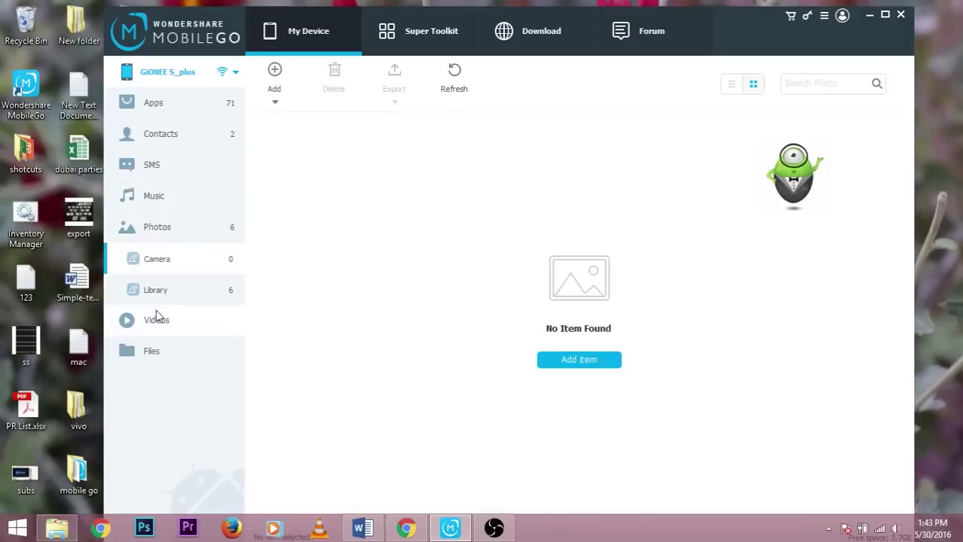
left_click(157, 324)
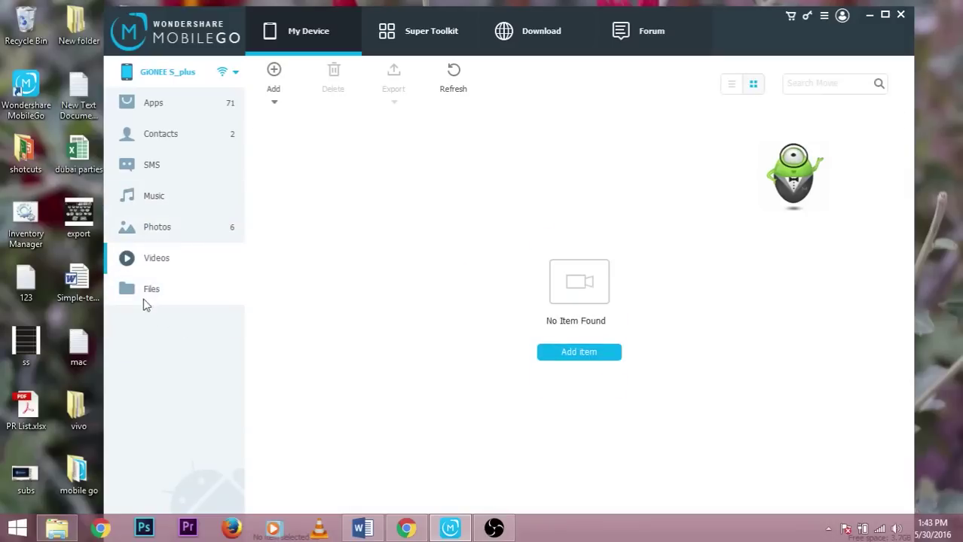
- In Files, expand and collapse the SD Card and Phone trees, then list the SD Card folders
left_click(146, 293)
scroll(529, 308, "down", 5)
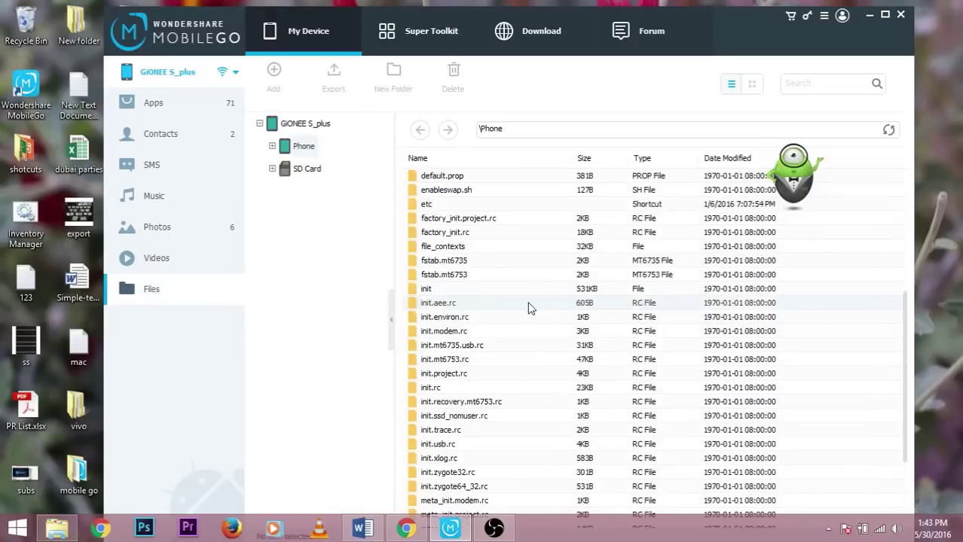
scroll(527, 307, "down", 3)
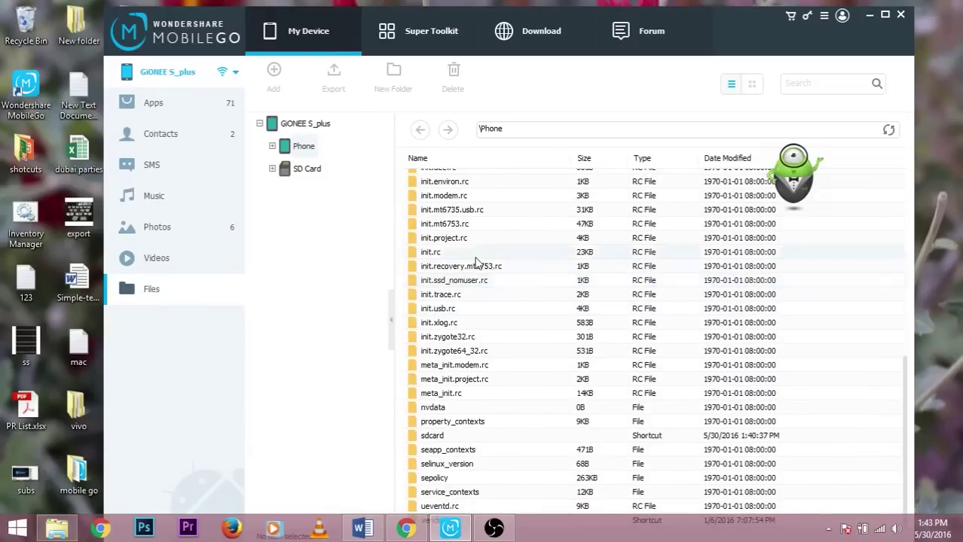
scroll(482, 265, "up", 8)
left_click(272, 169)
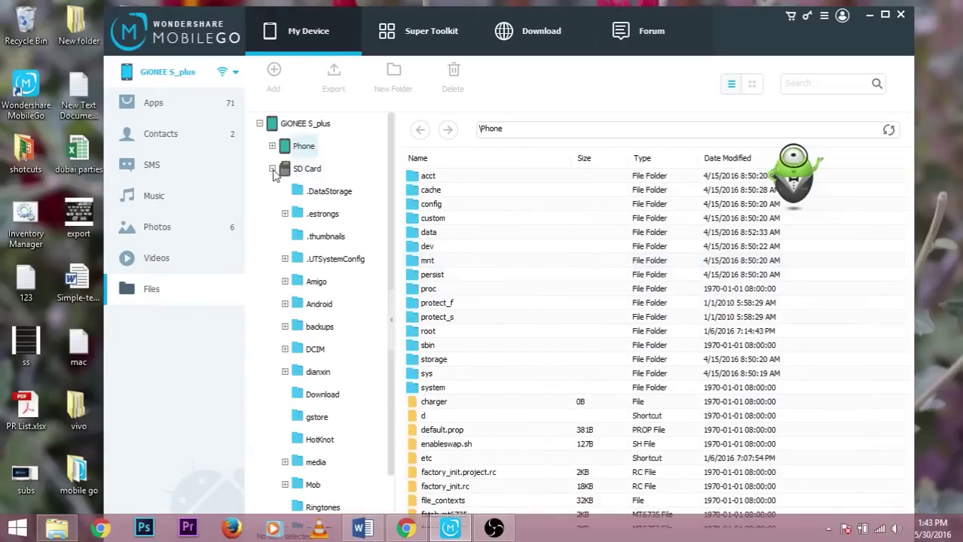
left_click(272, 169)
left_click(272, 146)
left_click(272, 146)
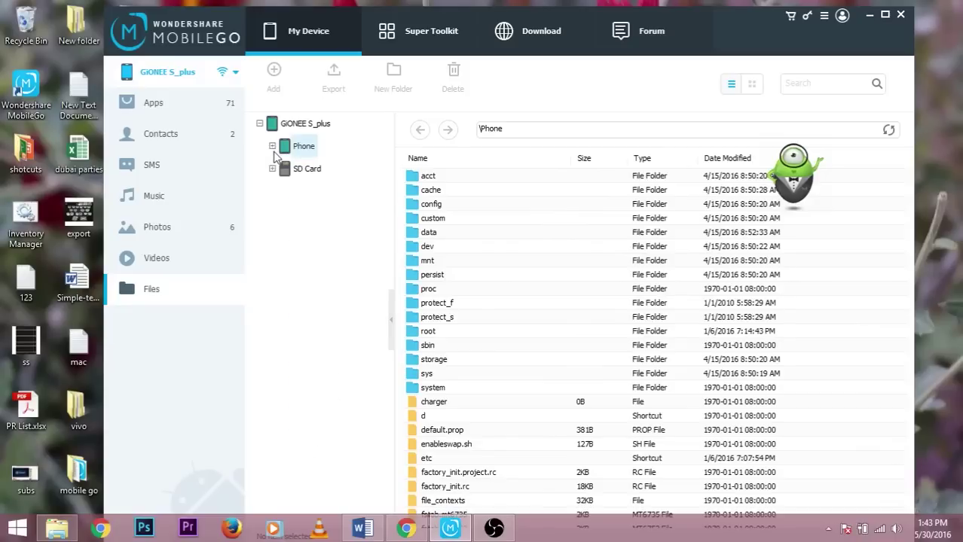
left_click(304, 169)
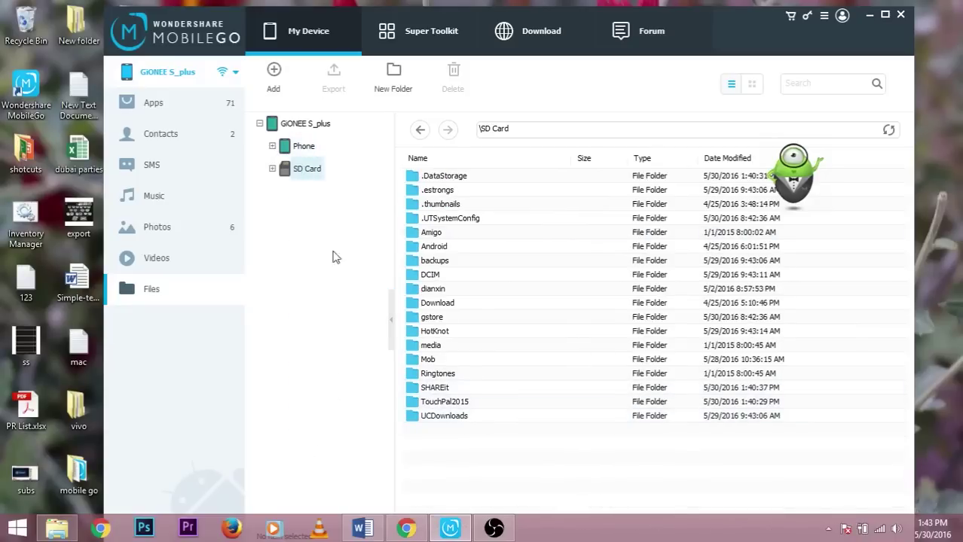
- View the Favorite photos full-screen through two Next images, then return to the Apps list
left_click(157, 227)
double_click(288, 185)
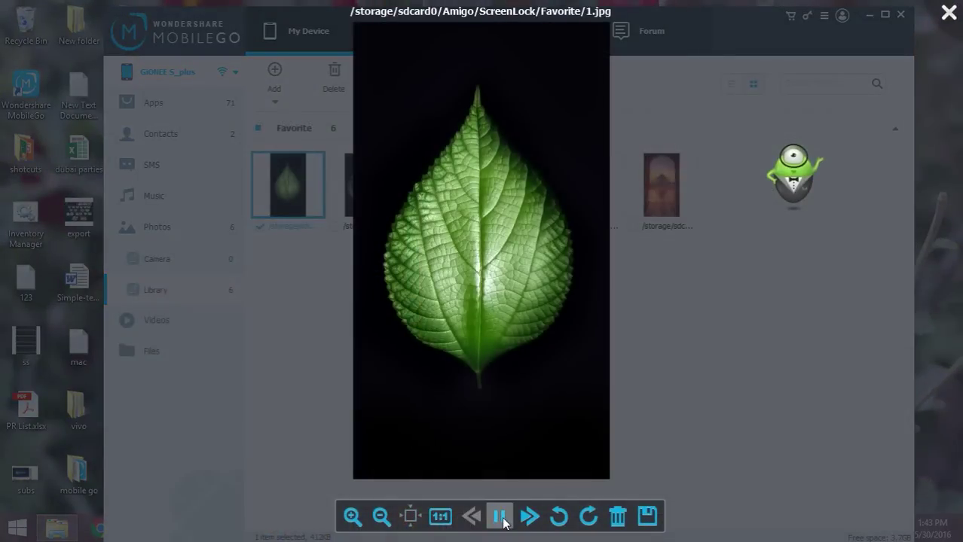
left_click(529, 517)
left_click(529, 517)
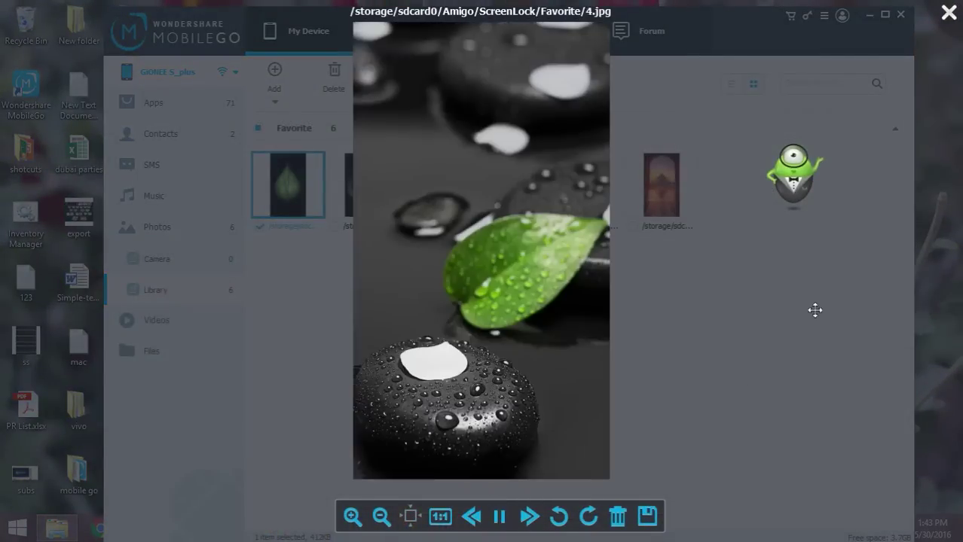
key("Escape")
left_click(128, 105)
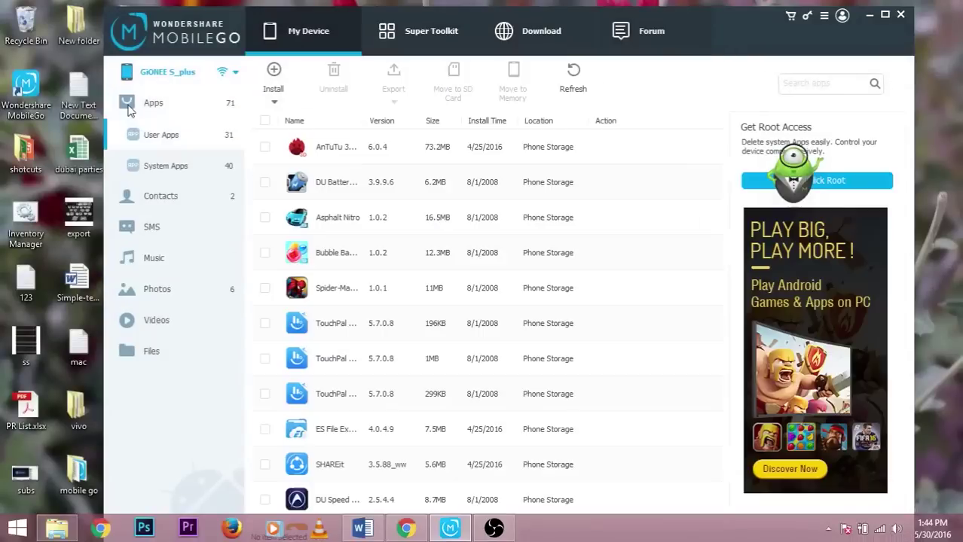
- Scroll through the Download section's YouTube home page, then switch to Google Play Apps
left_click(267, 92)
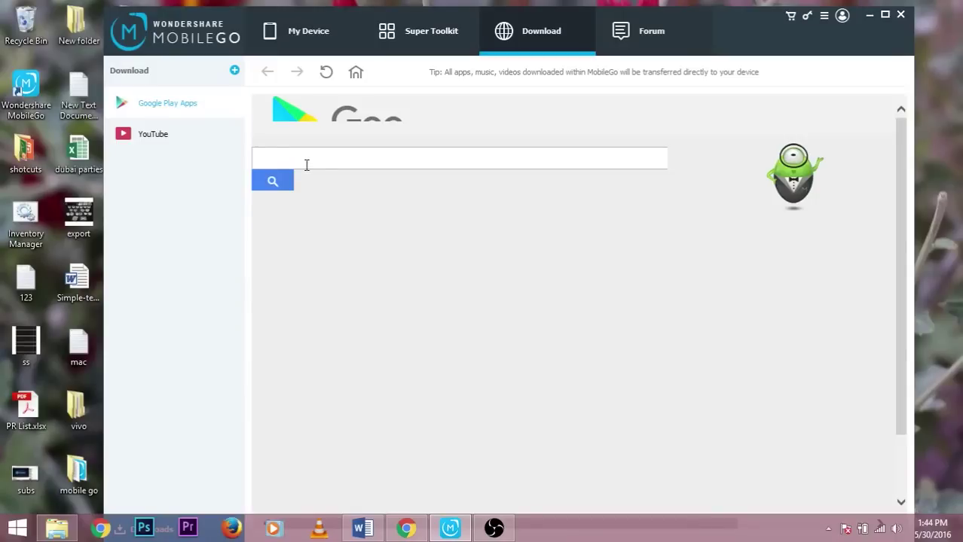
scroll(528, 339, "down", 3)
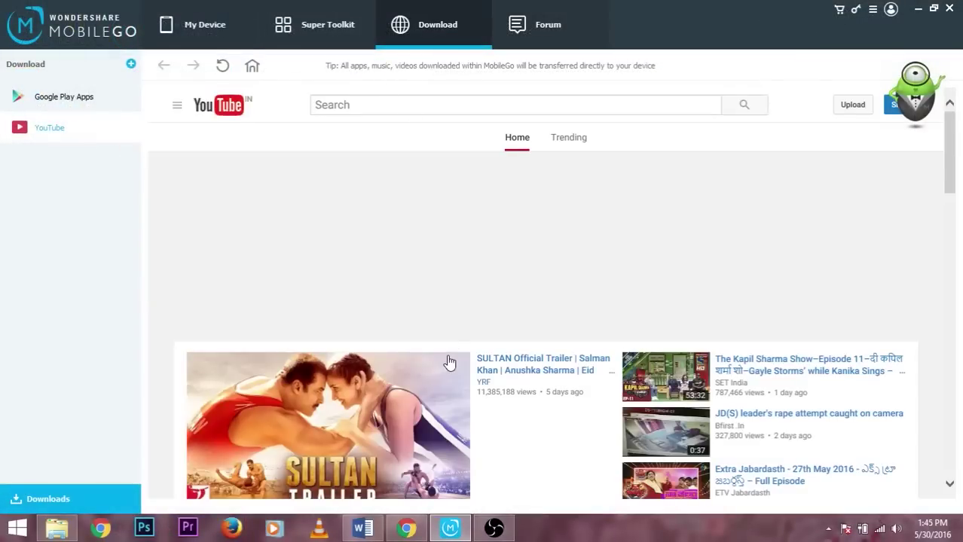
scroll(571, 349, "down", 1)
scroll(571, 376, "down", 8)
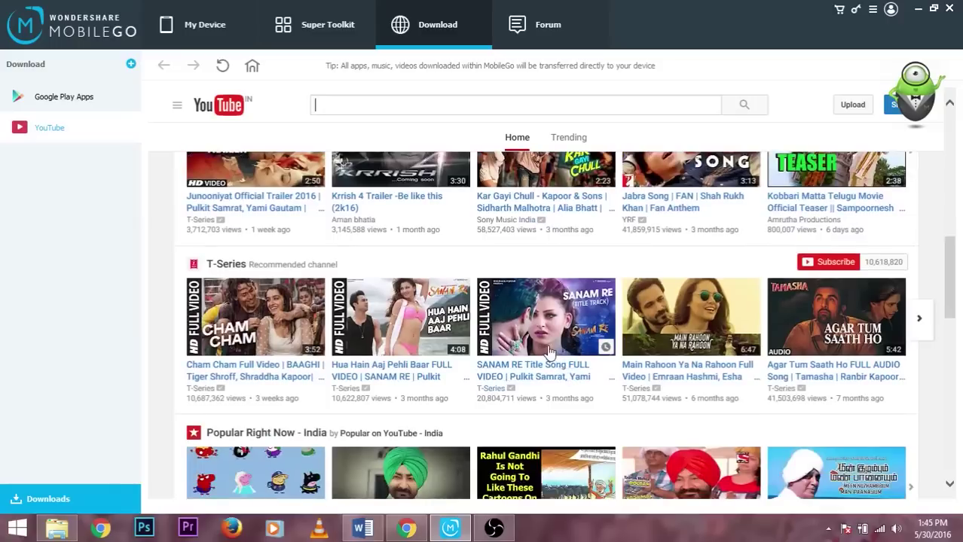
scroll(550, 352, "down", 3)
scroll(550, 353, "down", 2)
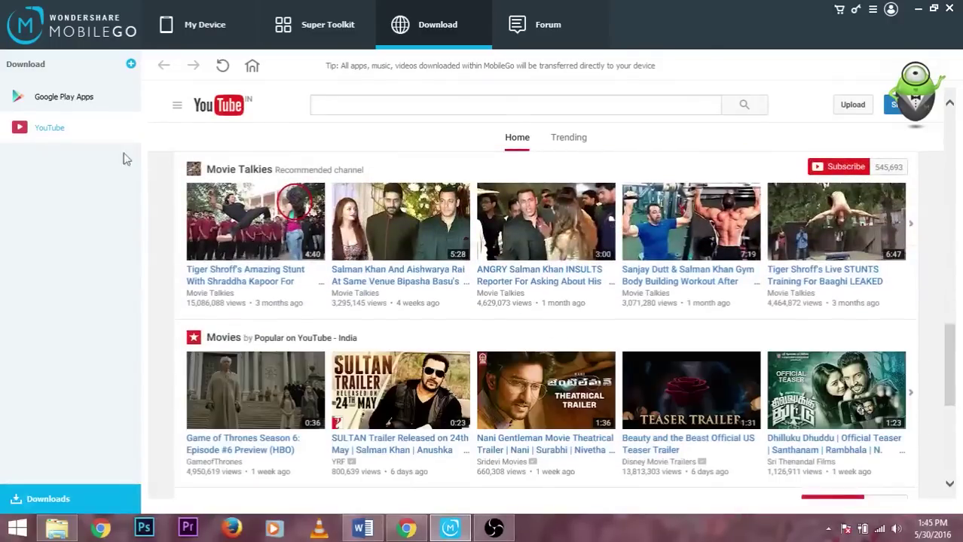
left_click(57, 96)
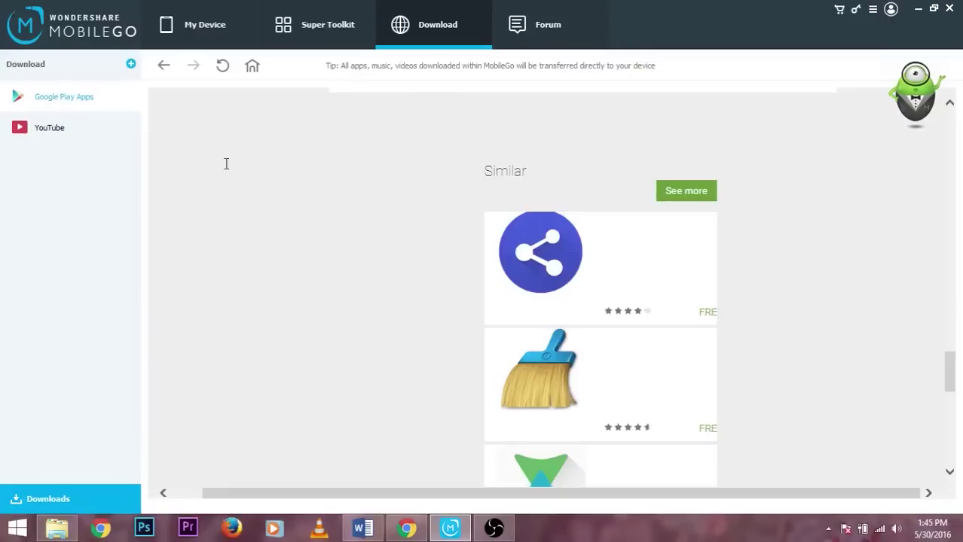
- Reopen the connected phone's overview page, try One-Click Root, and dismiss the Connect A Device prompt
left_click(184, 15)
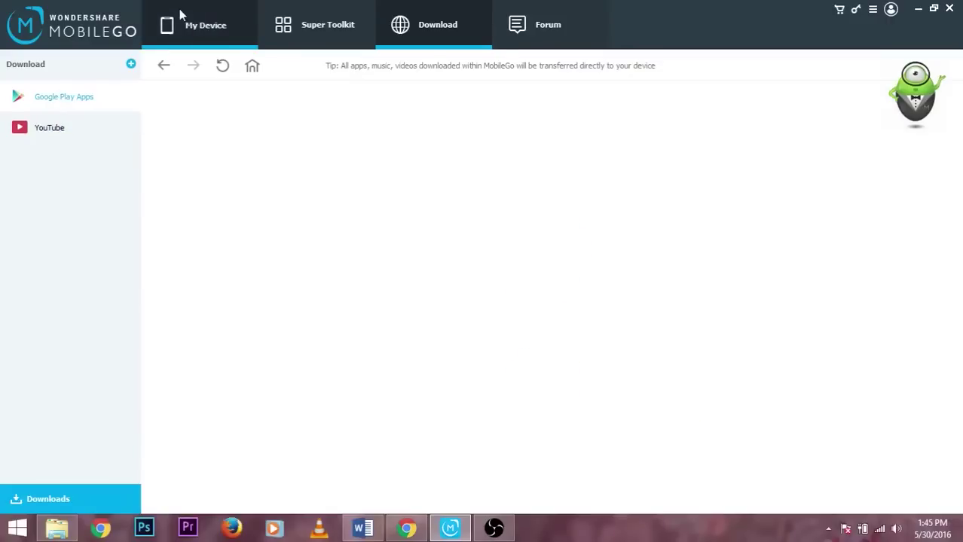
left_click(88, 102)
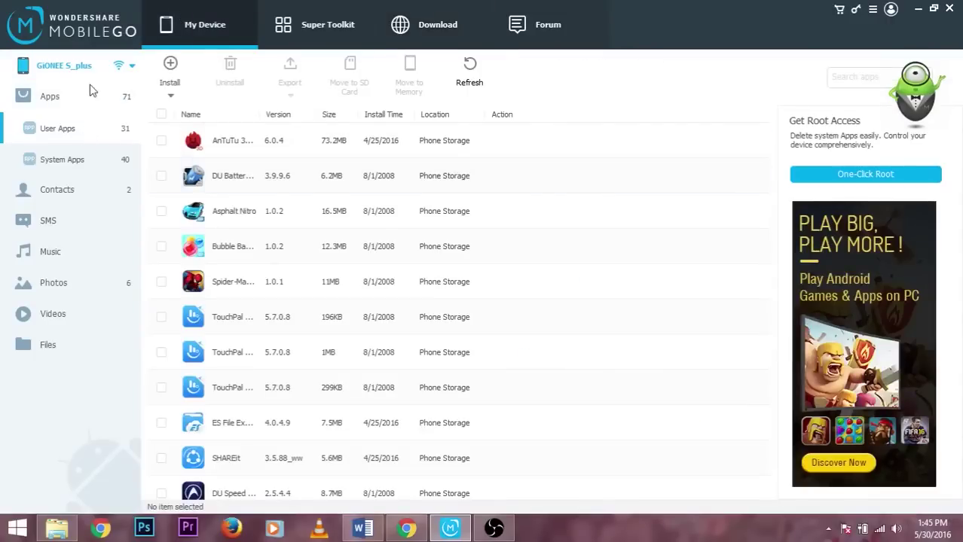
left_click(131, 71)
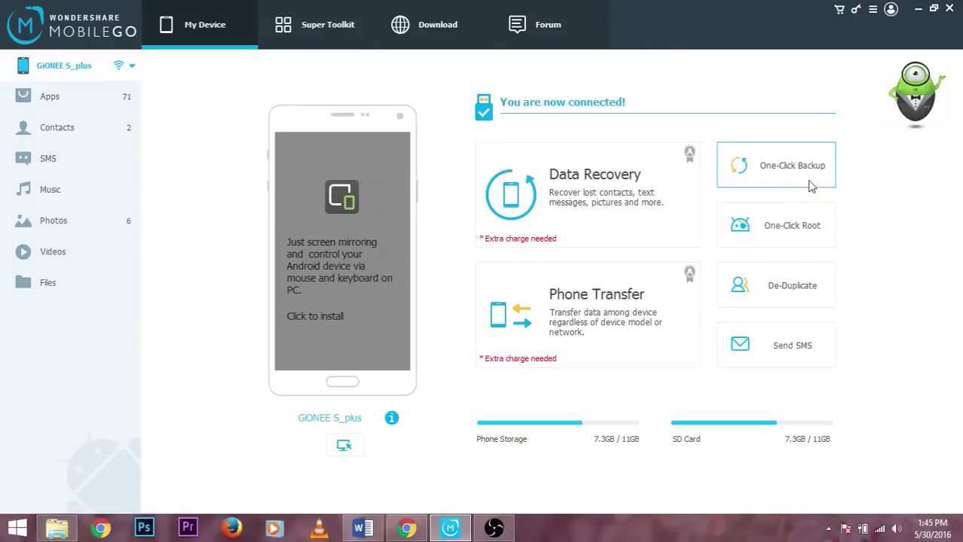
left_click(805, 227)
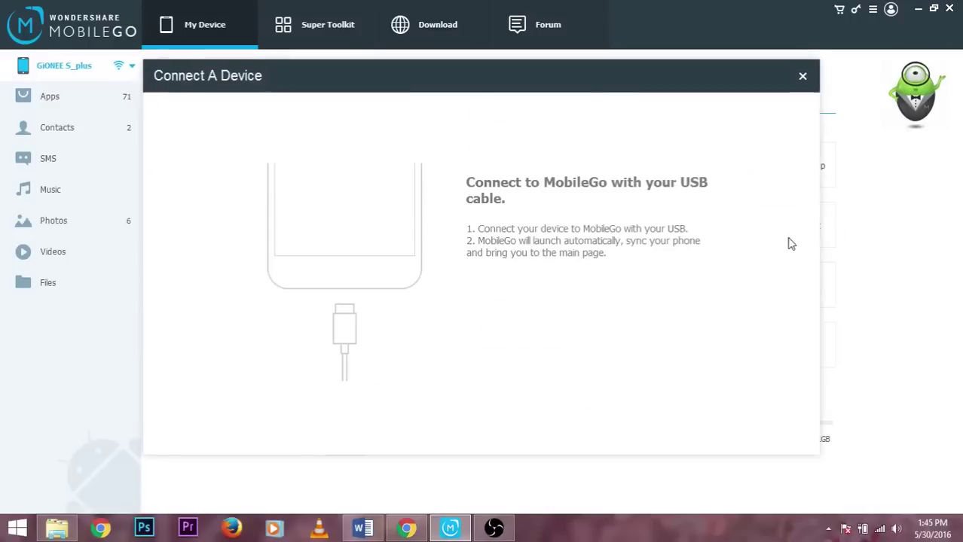
left_click(802, 77)
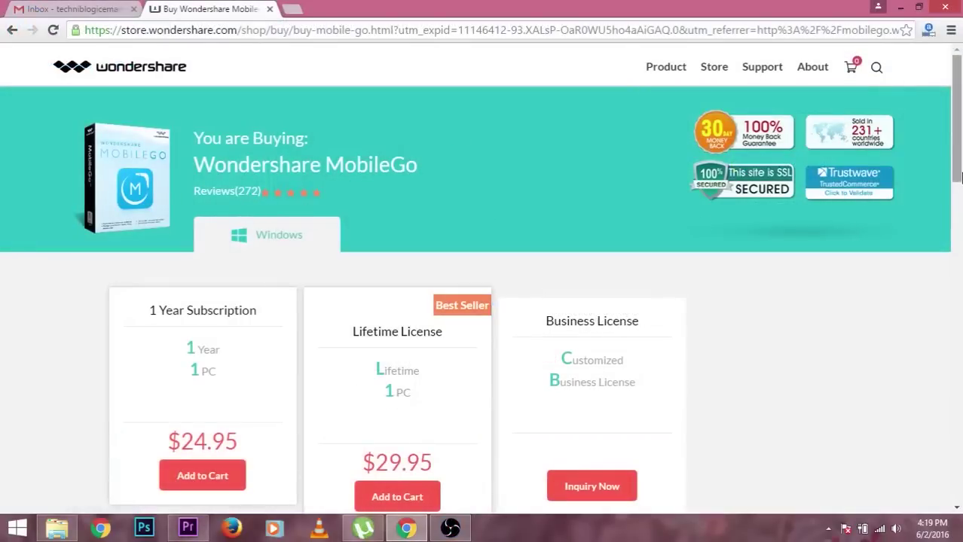
- Review the $24.95 yearly, $29.95 lifetime and business licences, then return to the MobileGo homepage
left_click_drag(957, 148, 958, 202)
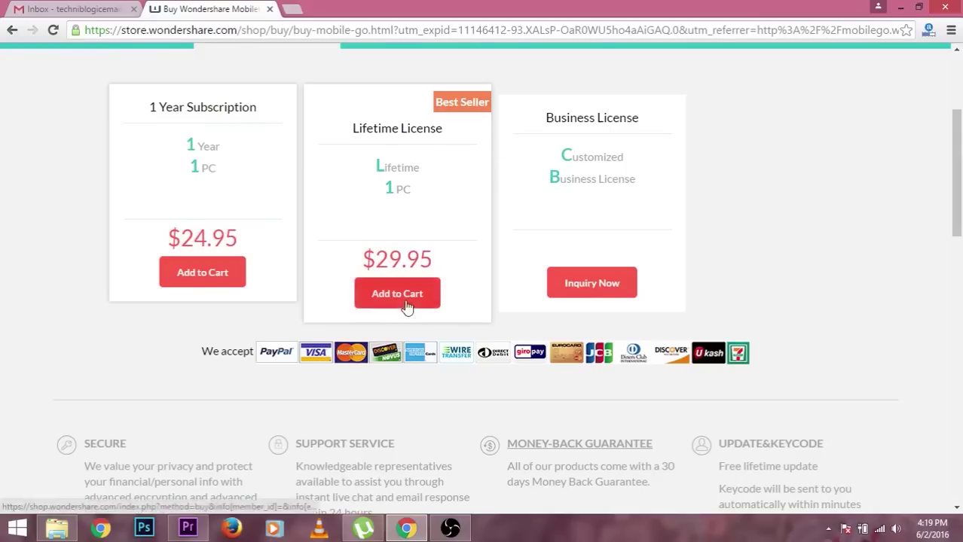
scroll(404, 303, "down", 2)
scroll(406, 294, "up", 4)
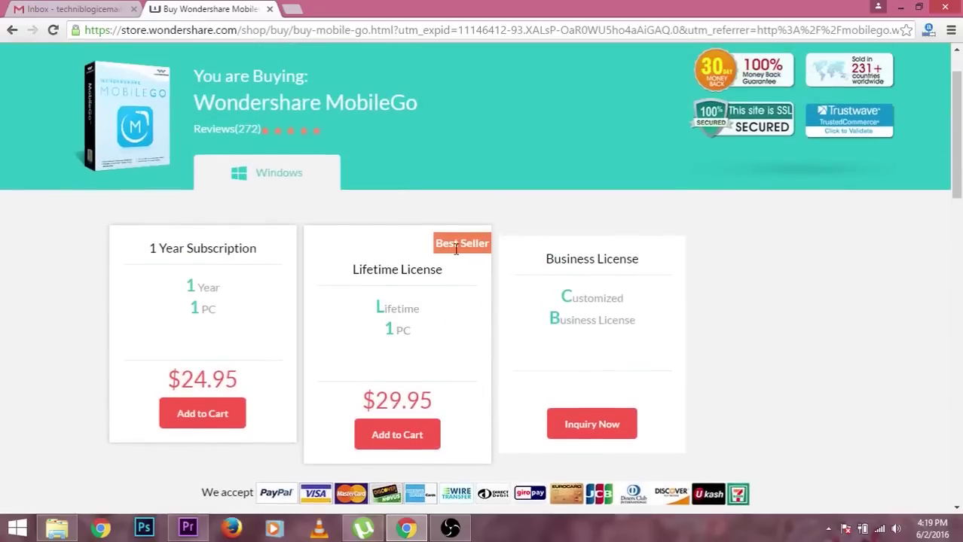
scroll(322, 178, "up", 1)
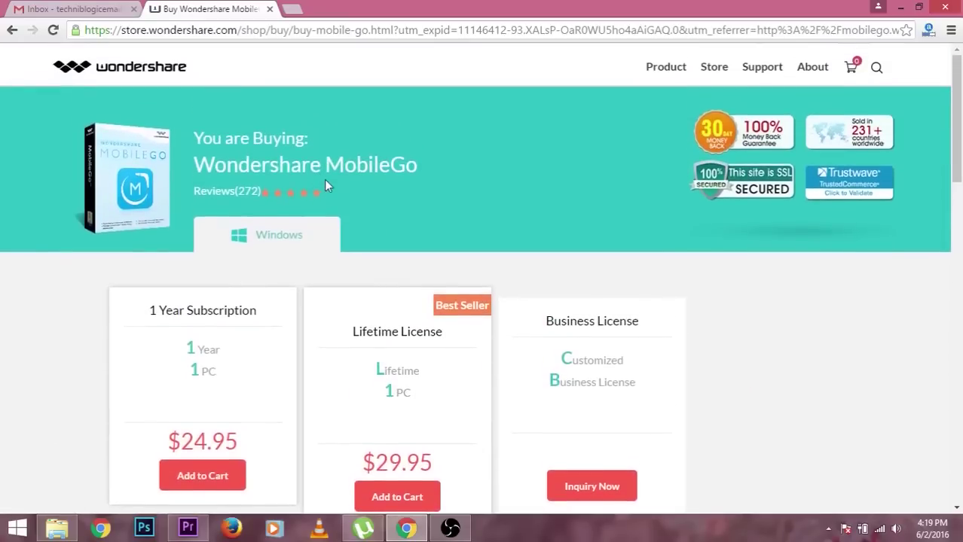
left_click(11, 30)
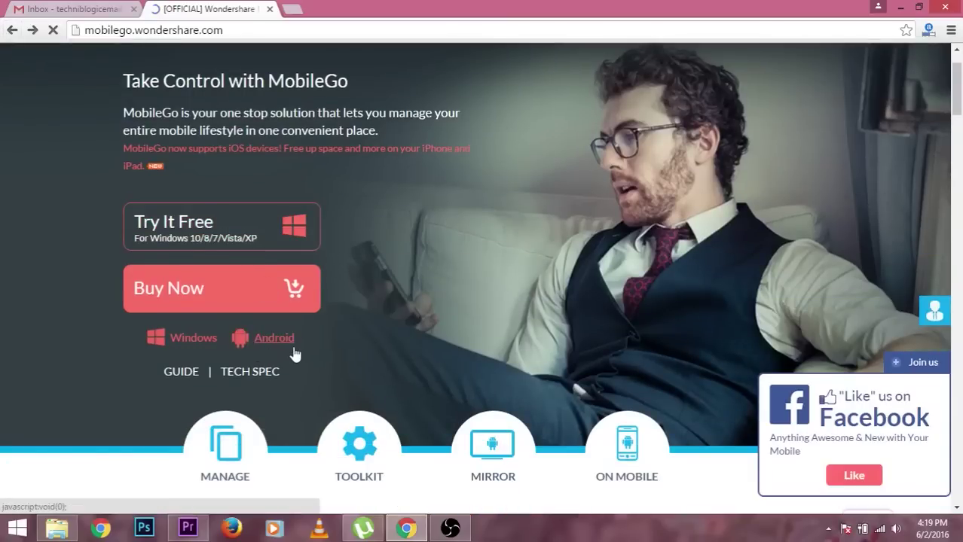
scroll(293, 354, "down", 2)
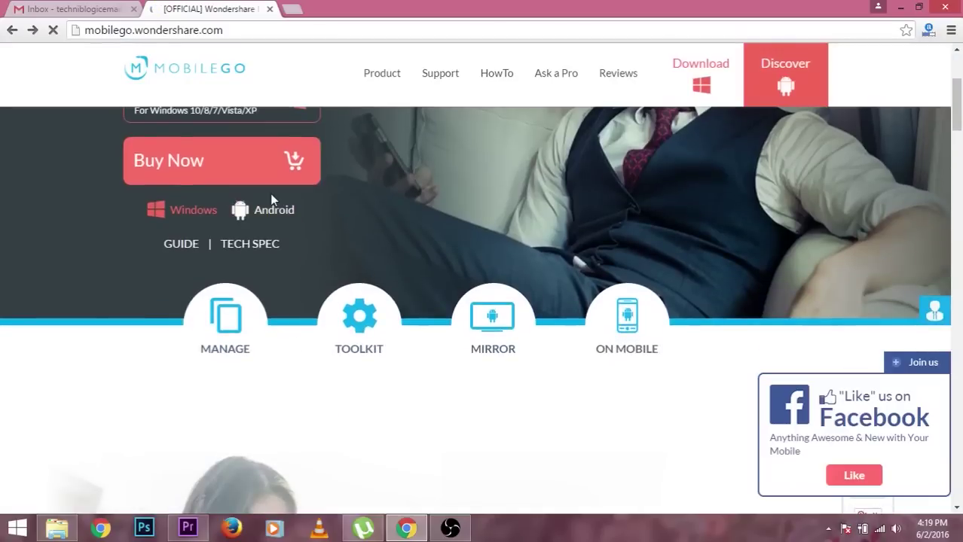